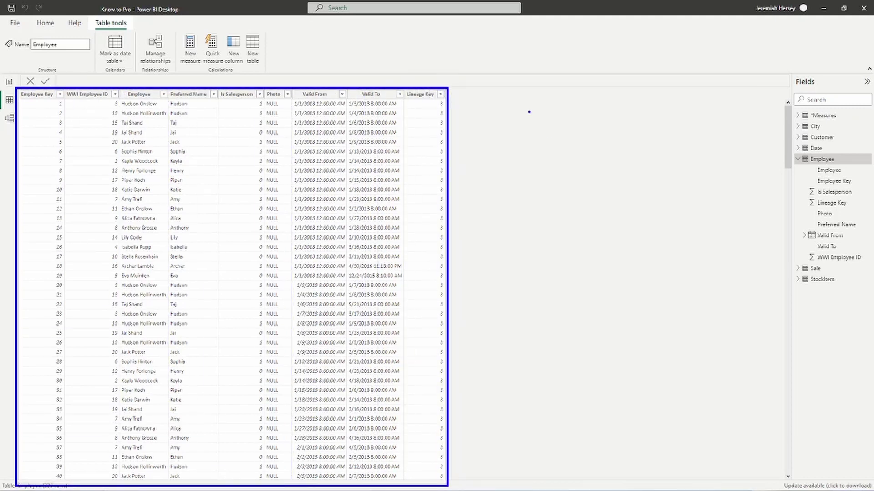
Annotate the empty area beside the Employee table with the blue lines averagex, sumx, minx and maxx
{"action": "key", "text": "t"}
{"action": "type", "text": "average"}
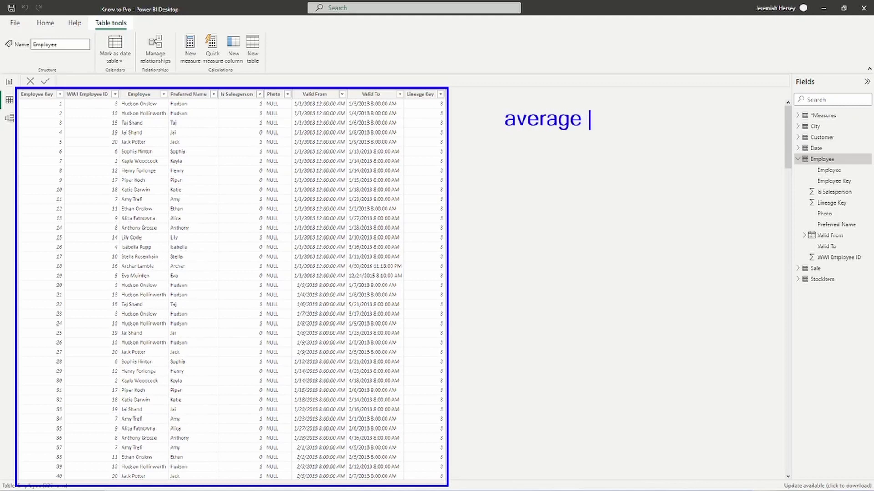
{"action": "key", "text": "BackSpace"}
{"action": "type", "text": "x"}
{"action": "key", "text": "Return"}
{"action": "type", "text": "sumx"}
{"action": "key", "text": "Return"}
{"action": "type", "text": "minx"}
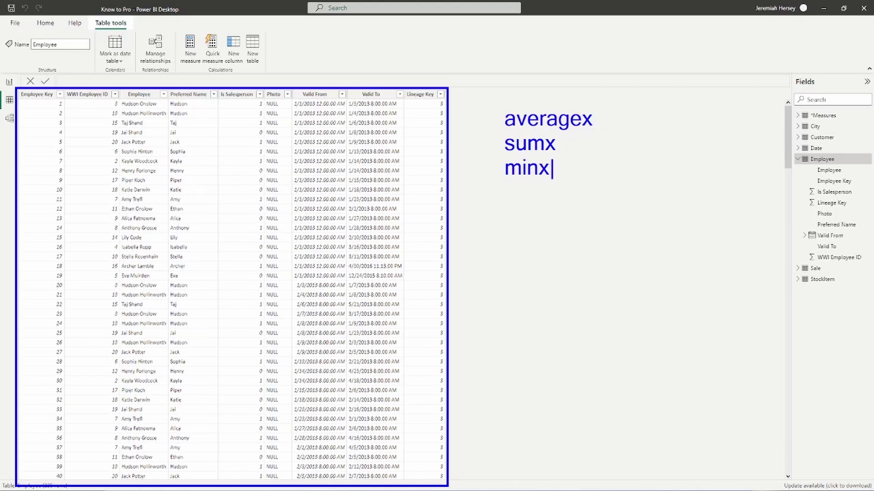
{"action": "key", "text": "Return"}
{"action": "type", "text": "maxx"}
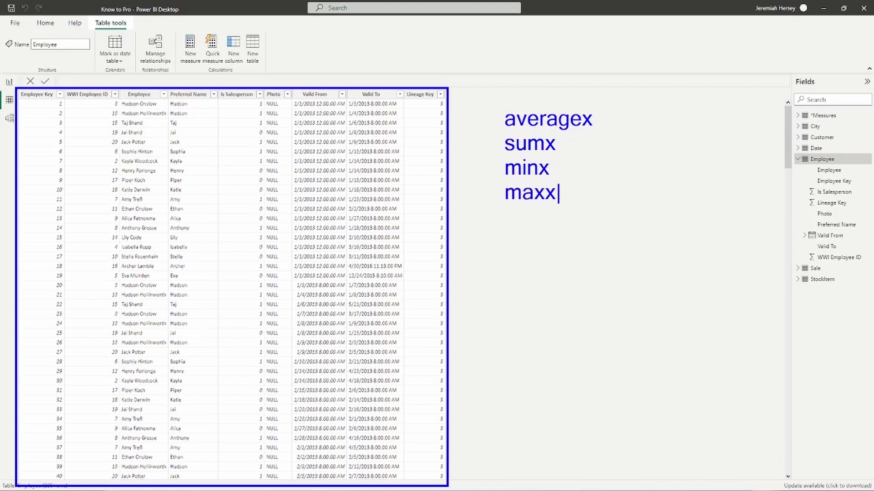
Add the blue note "-Table" below the function list, separated by a blank line
{"action": "key", "text": "Return"}
{"action": "key", "text": "Return"}
{"action": "type", "text": "-Tabole"}
{"action": "key", "text": "BackSpace"}
{"action": "key", "text": "BackSpace"}
{"action": "key", "text": "BackSpace"}
{"action": "type", "text": "le"}
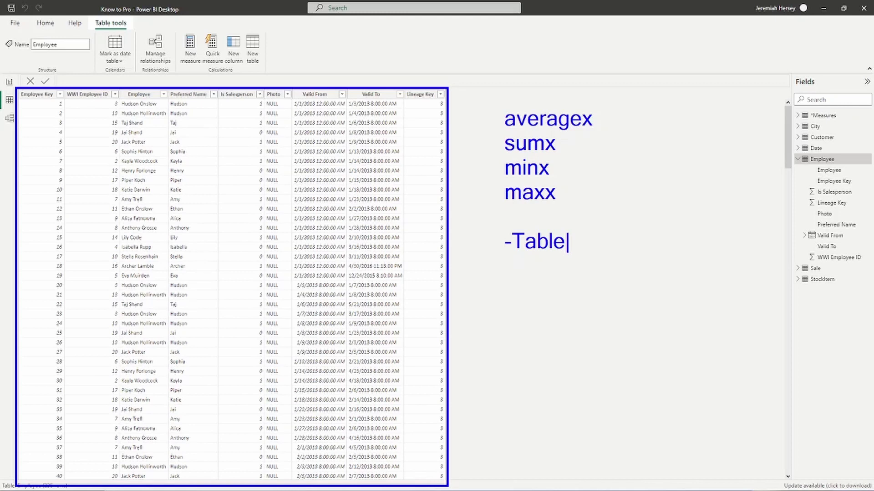
{"action": "key", "text": "Escape"}
Draw a blue box with a narrow red box adjoining it below the notes, and outline the table's first data row in red
{"action": "mouse_move", "coordinate": [491, 283]}
{"action": "left_mouse_down"}
{"action": "mouse_move", "coordinate": [526, 315]}
{"action": "mouse_move", "coordinate": [660, 397]}
{"action": "mouse_move", "coordinate": [661, 408]}
{"action": "left_mouse_up"}
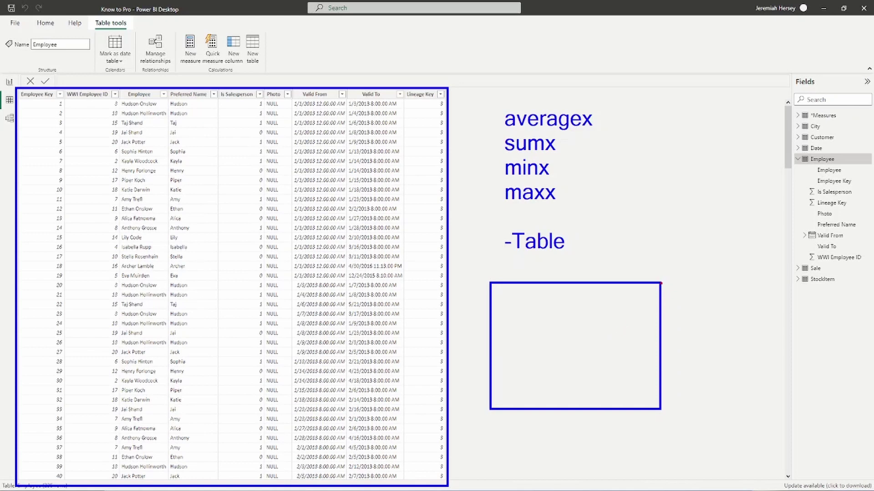
{"action": "left_click_drag", "start_coordinate": [661, 283], "coordinate": [692, 410]}
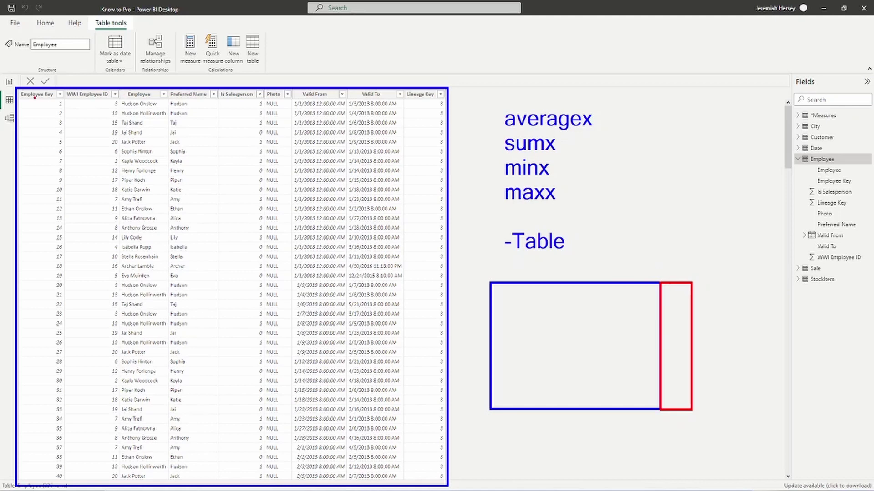
{"action": "left_click_drag", "start_coordinate": [17, 98], "coordinate": [447, 109]}
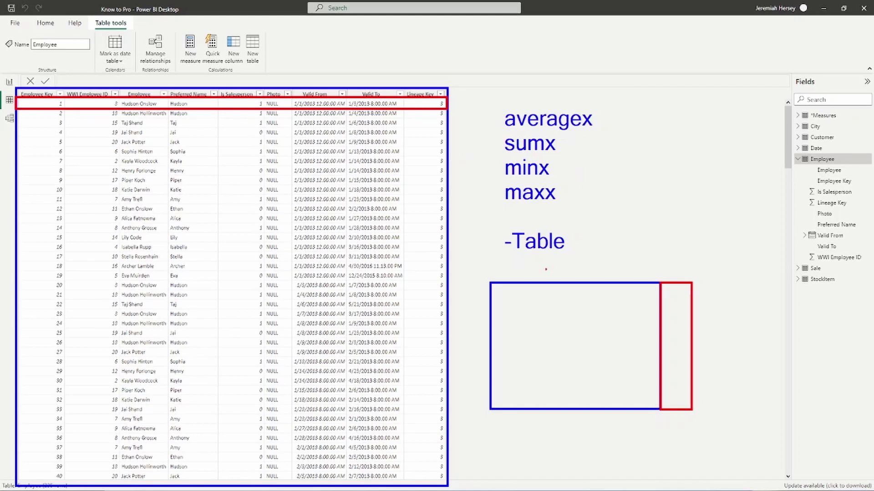
Write the red note "-Row Context" directly under the "-Table" note
{"action": "key", "text": "t"}
{"action": "type", "text": "-Row "}
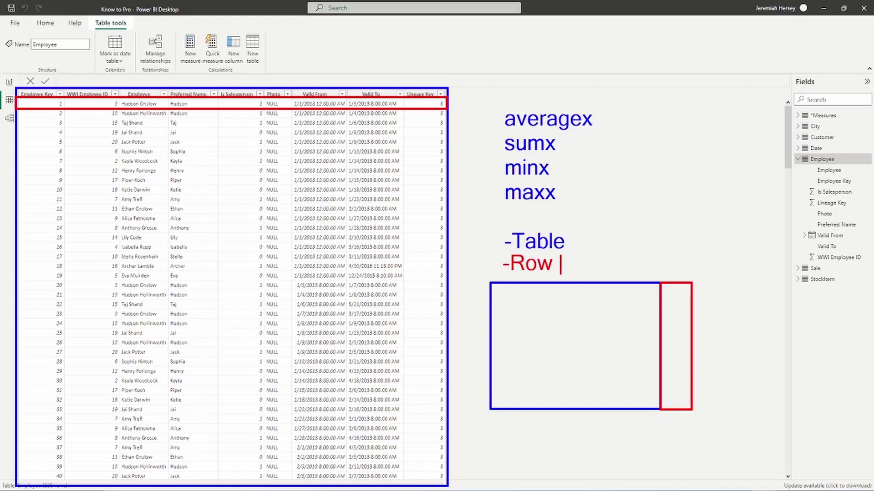
{"action": "type", "text": "Cotex"}
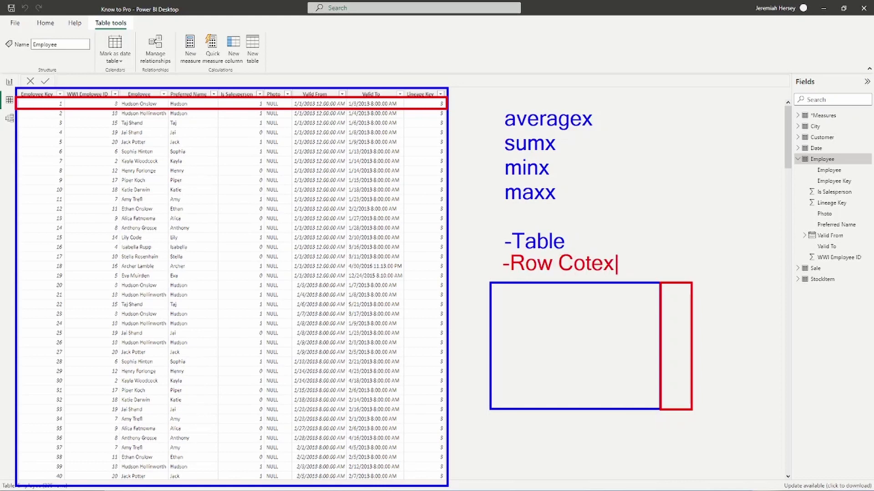
{"action": "key", "text": "BackSpace"}
{"action": "key", "text": "BackSpace"}
{"action": "key", "text": "BackSpace"}
{"action": "type", "text": "ntext"}
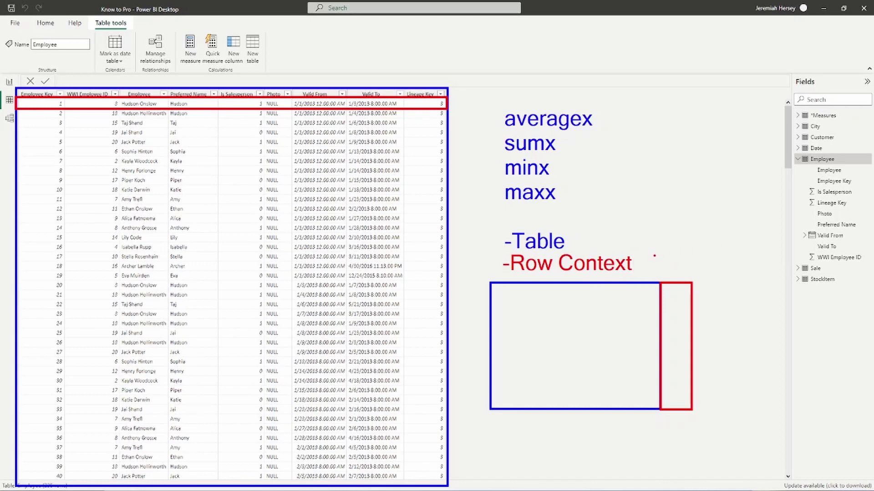
Add the red note "-> expression" beside "-Row Context" and clear all screen annotations
{"action": "key", "text": "t"}
{"action": "type", "text": "-> expression"}
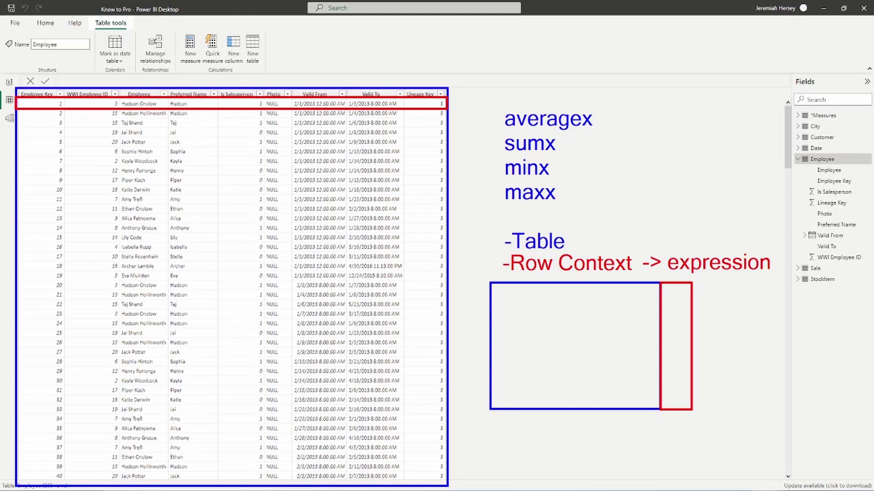
{"action": "key", "text": "Escape"}
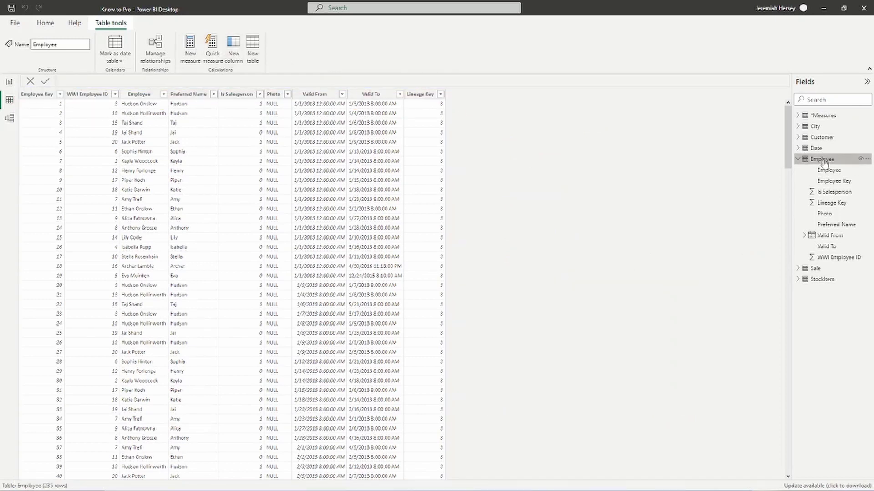
Add a calculated column to the Employee table and name it Employee Profit, leaving a new line for its formula
{"action": "left_click", "coordinate": [238, 59]}
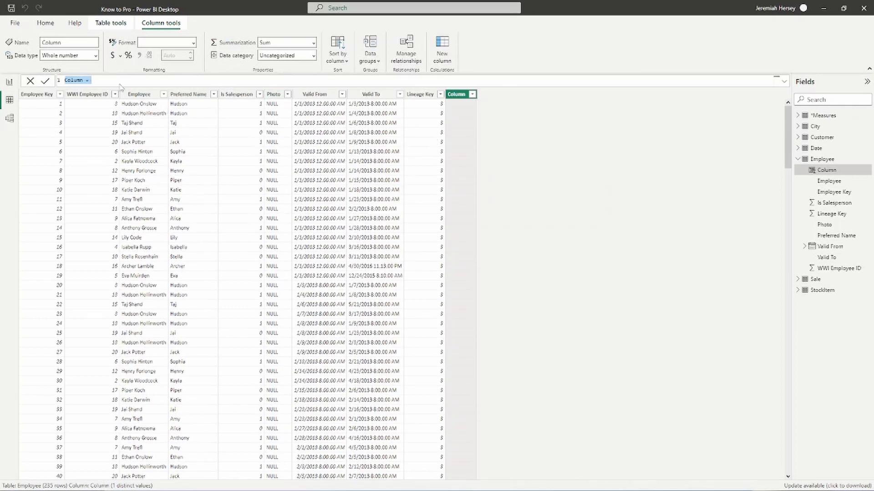
{"action": "left_click", "coordinate": [106, 80]}
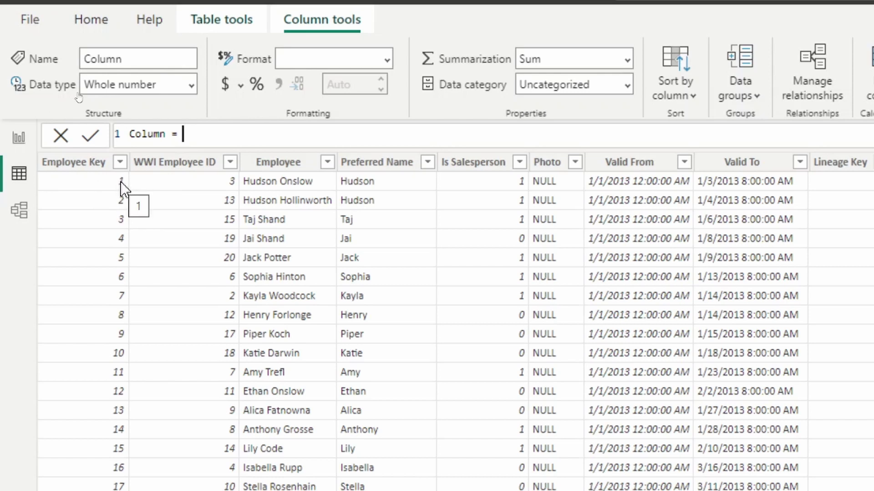
{"action": "key", "text": "BackSpace"}
{"action": "key", "text": "BackSpace"}
{"action": "key", "text": "BackSpace"}
{"action": "key", "text": "BackSpace"}
{"action": "key", "text": "BackSpace"}
{"action": "key", "text": "BackSpace"}
{"action": "key", "text": "BackSpace"}
{"action": "key", "text": "BackSpace"}
{"action": "key", "text": "BackSpace"}
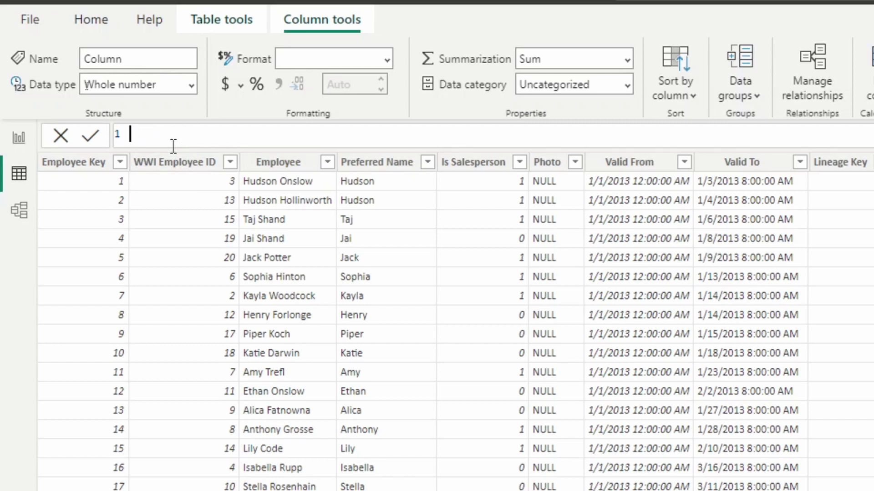
{"action": "type", "text": "Employee Profit"}
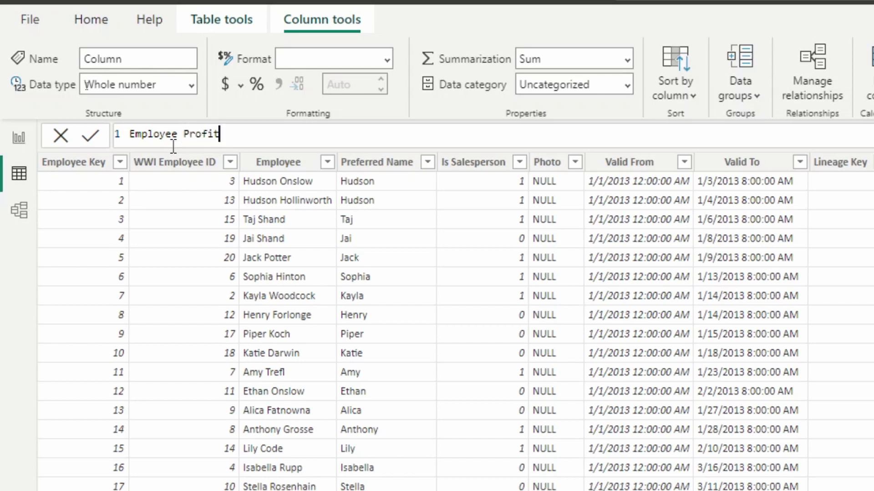
{"action": "type", "text": " ="}
{"action": "key", "text": "shift+Return"}
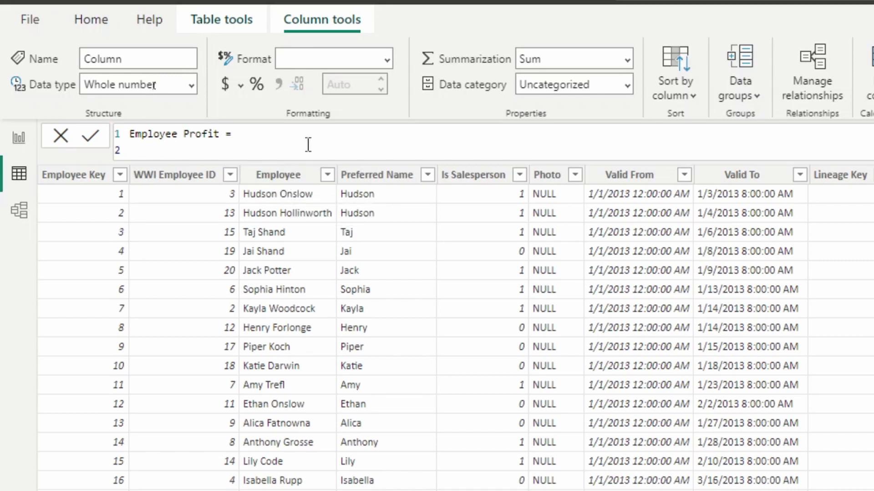
Define the Employee Profit column as SUM('Sale'[Profit]) and commit the formula
{"action": "type", "text": "sum"}
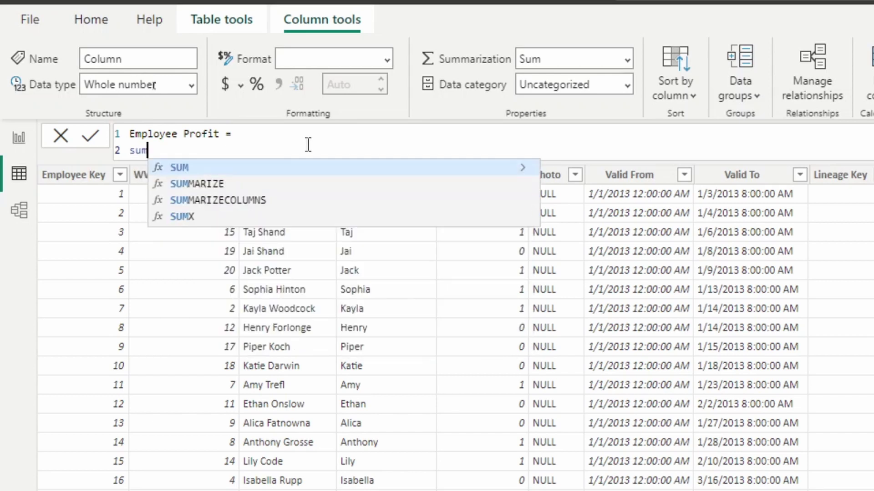
{"action": "key", "text": "Tab"}
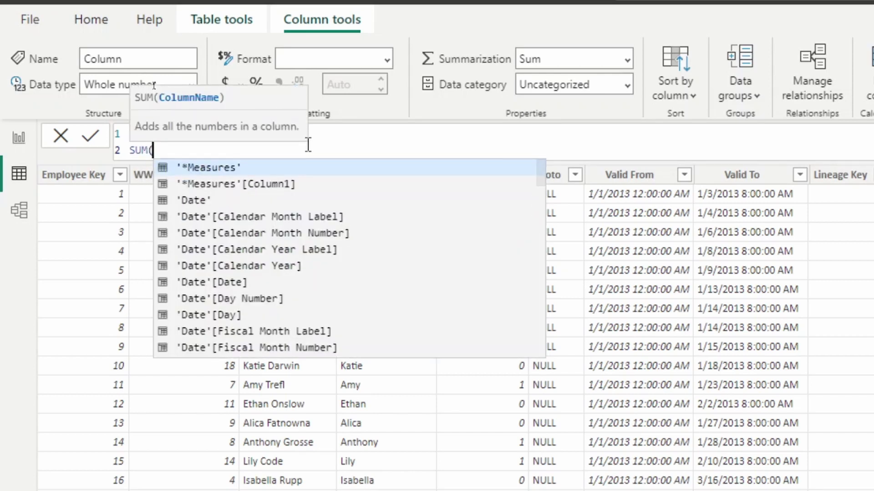
{"action": "type", "text": "'s"}
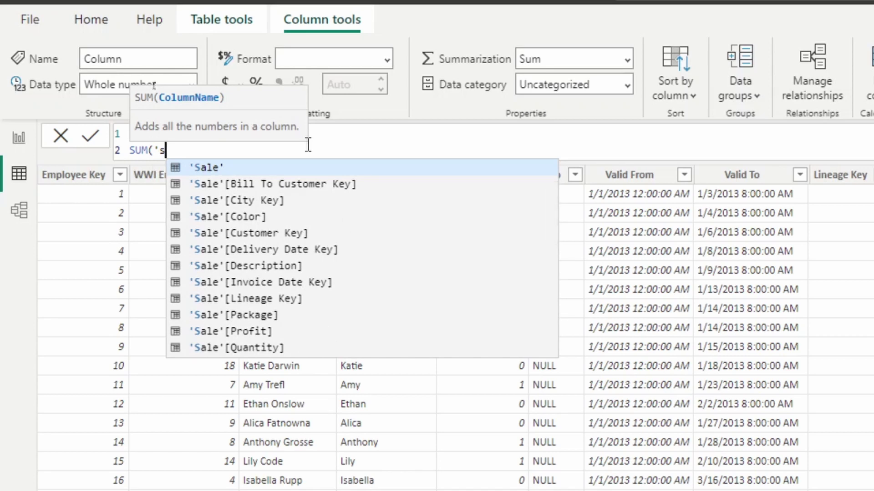
{"action": "key", "text": "Tab"}
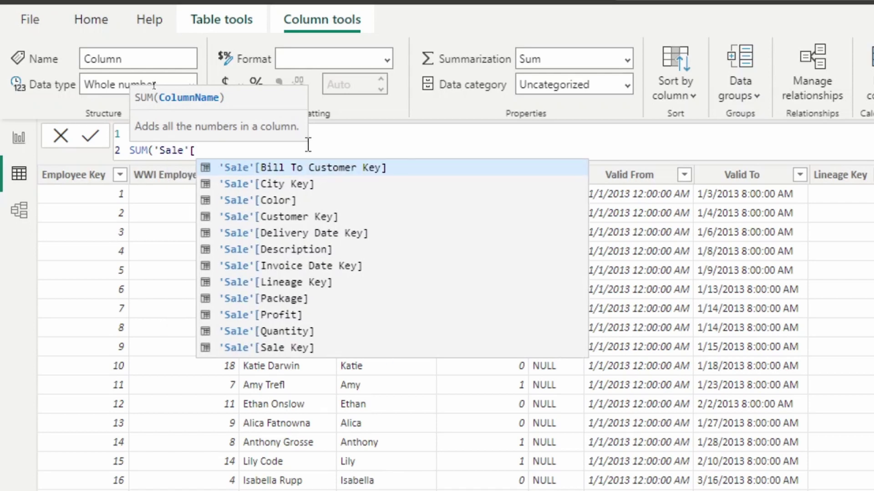
{"action": "type", "text": "pro"}
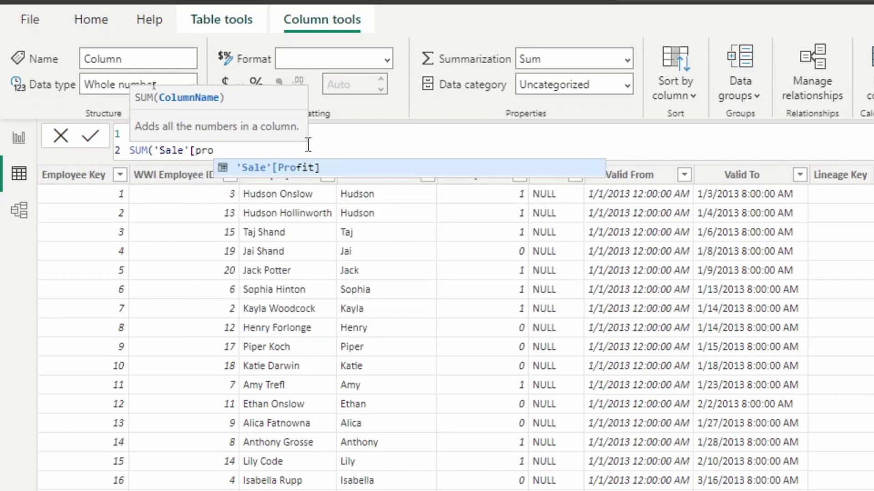
{"action": "key", "text": "Tab"}
{"action": "type", "text": ")"}
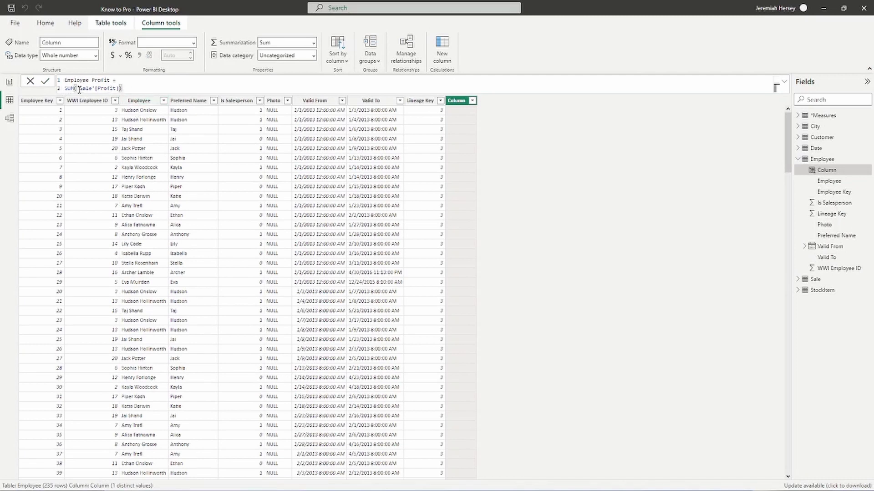
{"action": "left_click", "coordinate": [46, 82]}
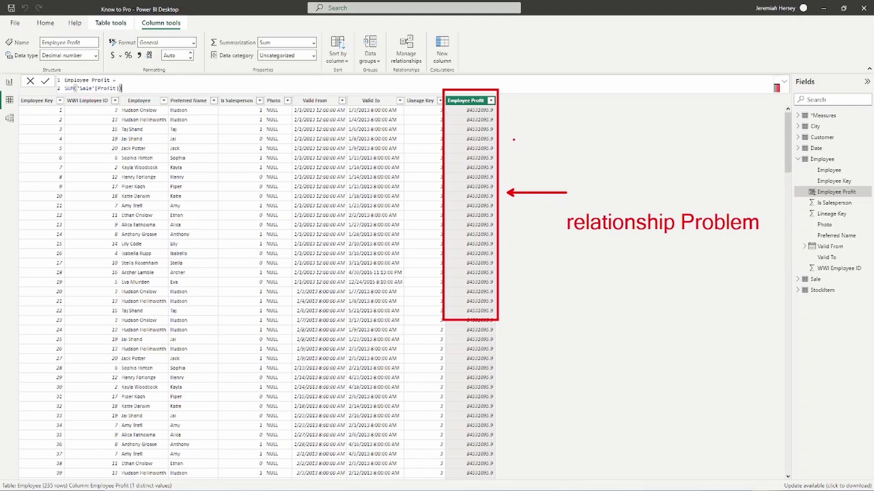
{"action": "key", "text": "Escape"}
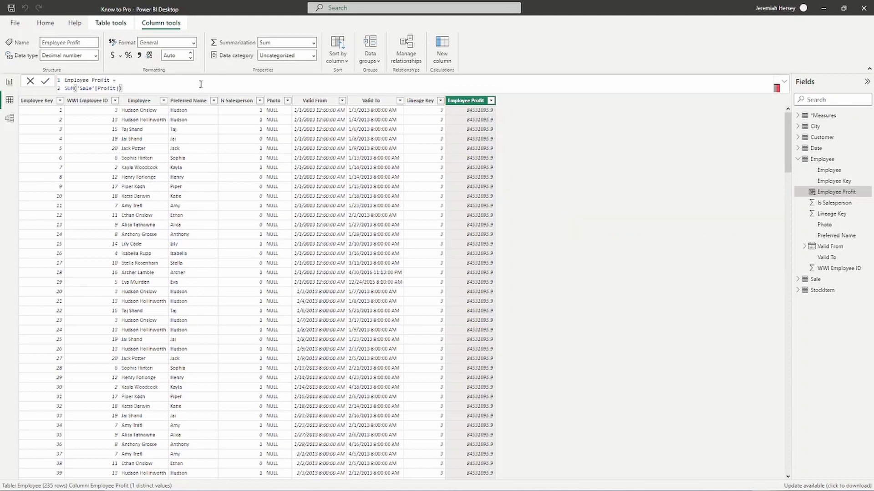
Change the Employee Profit formula from SUM to SUMX with 'Sale' as the table argument on its own line
{"action": "left_click_drag", "start_coordinate": [135, 86], "coordinate": [78, 90]}
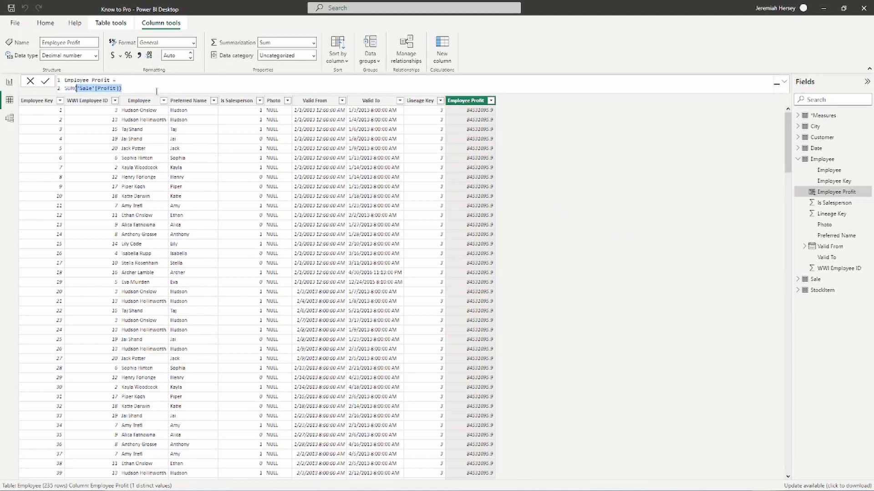
{"action": "key", "text": "BackSpace"}
{"action": "key", "text": "Left"}
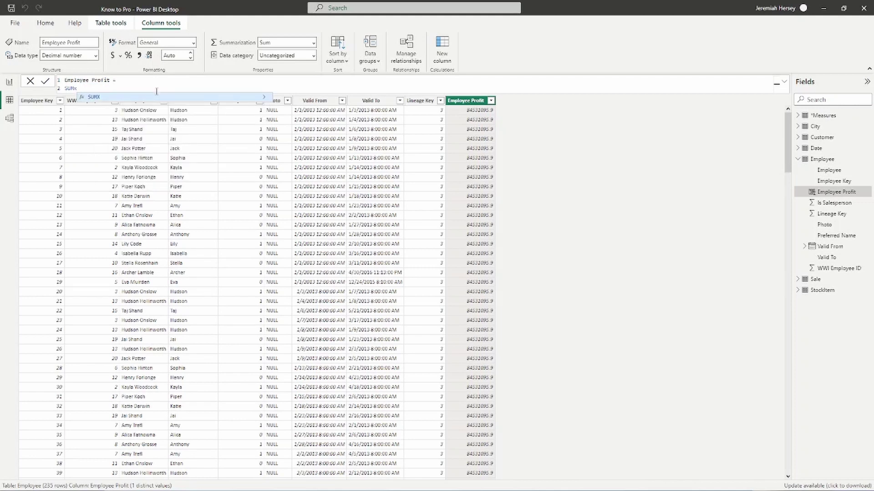
{"action": "type", "text": "X("}
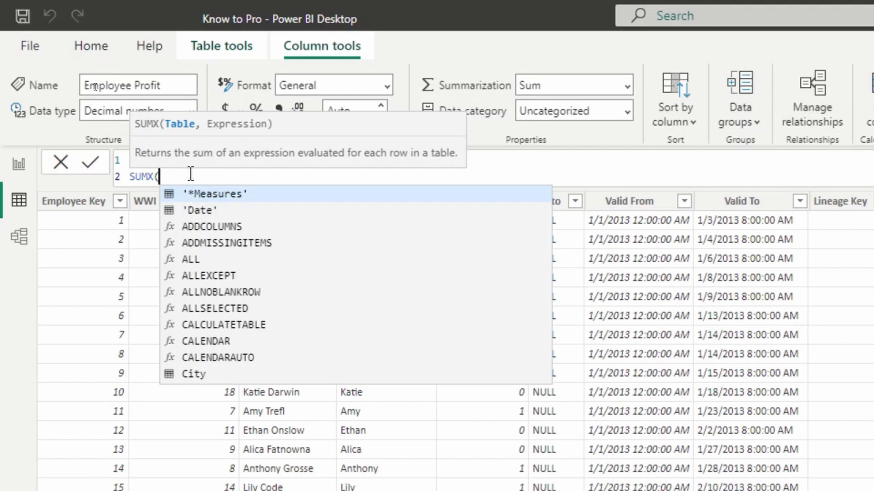
{"action": "key", "text": "shift+Return"}
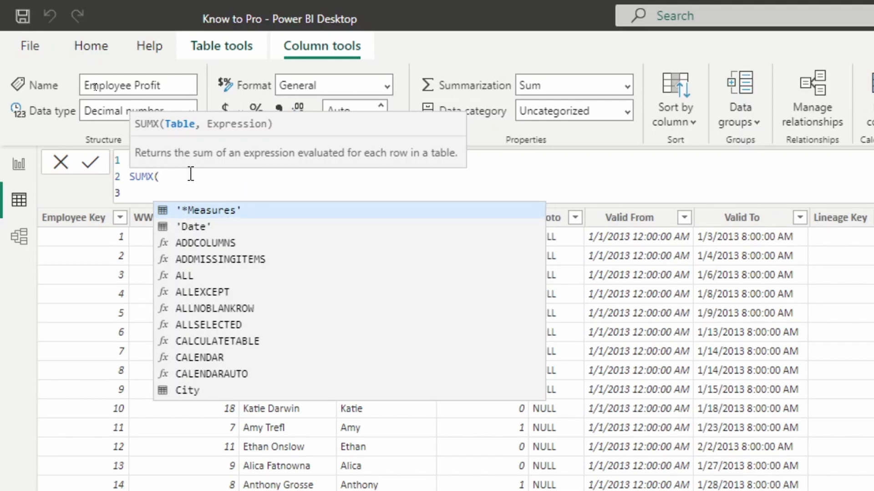
{"action": "type", "text": "'s"}
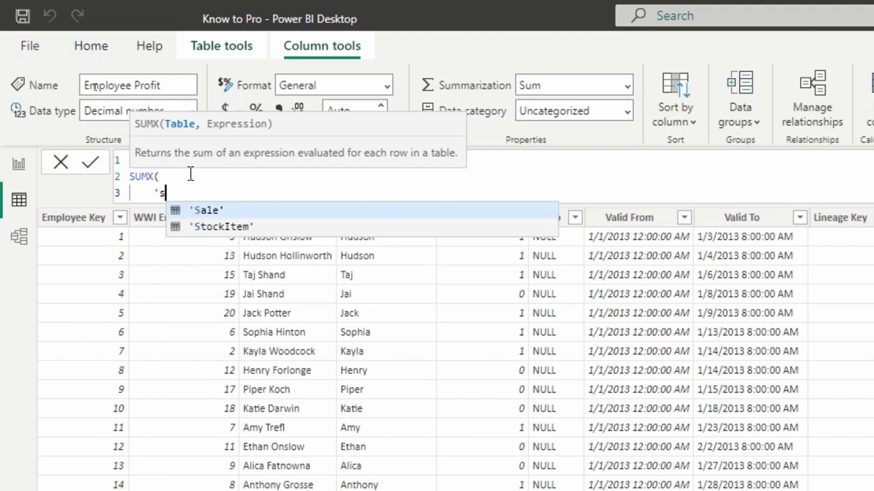
{"action": "key", "text": "Tab"}
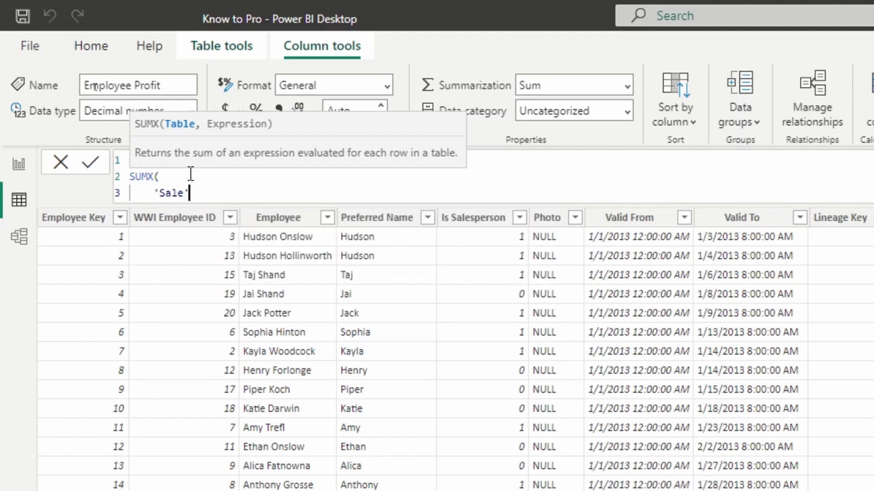
{"action": "type", "text": ","}
{"action": "key", "text": "Return"}
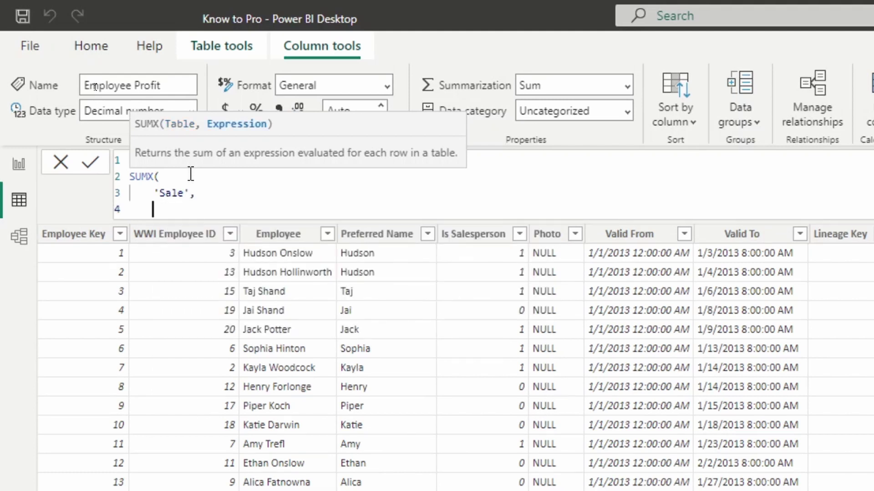
Complete the SUMX formula of the Employee Profit column with 'Sale'[Profit] as the expression and commit it
{"action": "type", "text": "'"}
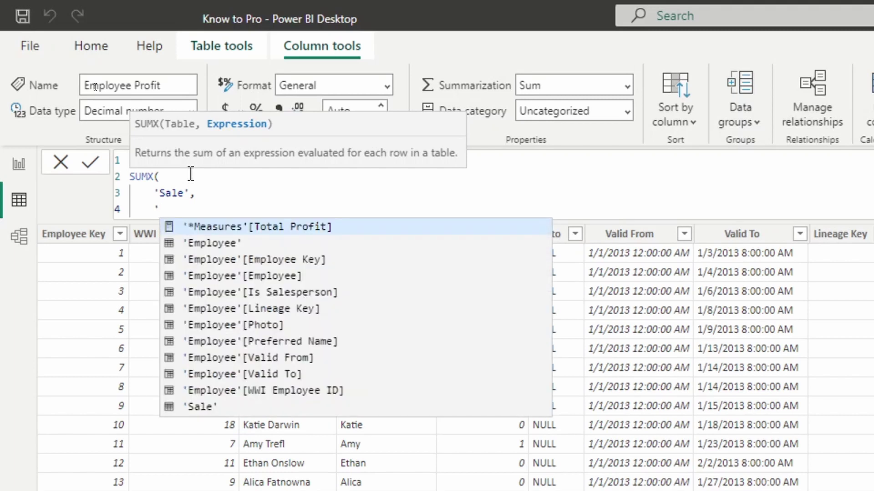
{"action": "type", "text": "s"}
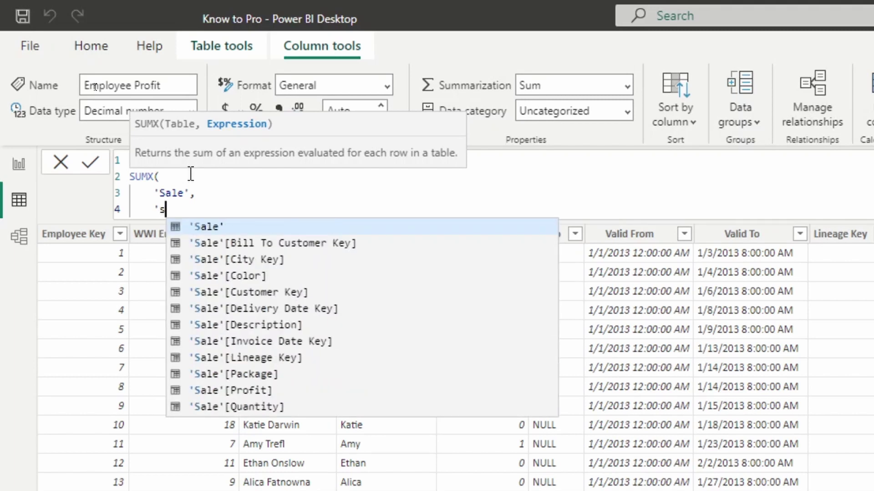
{"action": "key", "text": "Tab"}
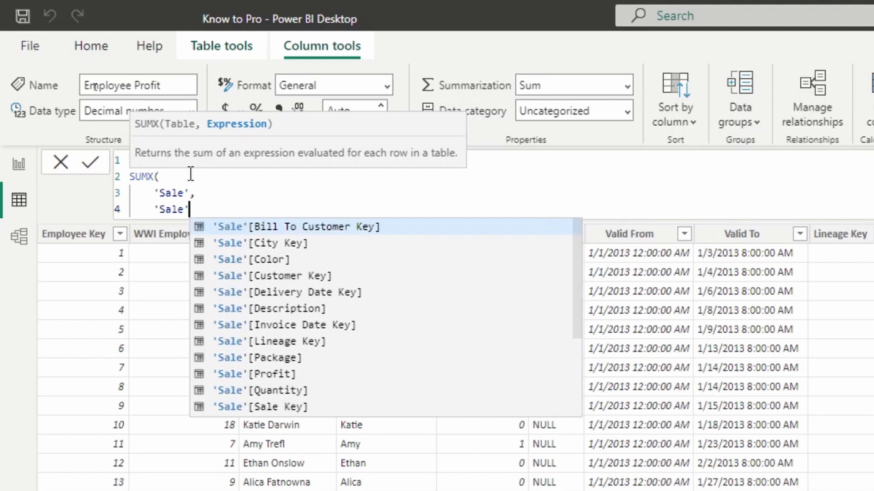
{"action": "type", "text": "[pro"}
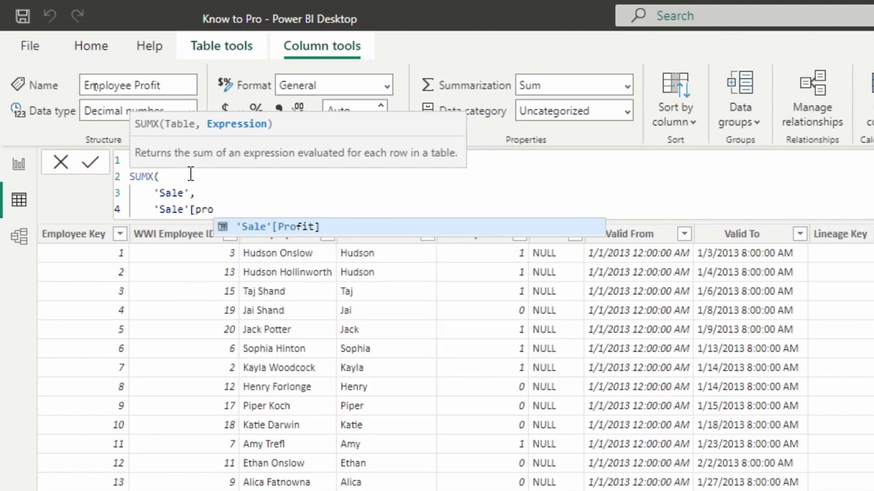
{"action": "key", "text": "Tab"}
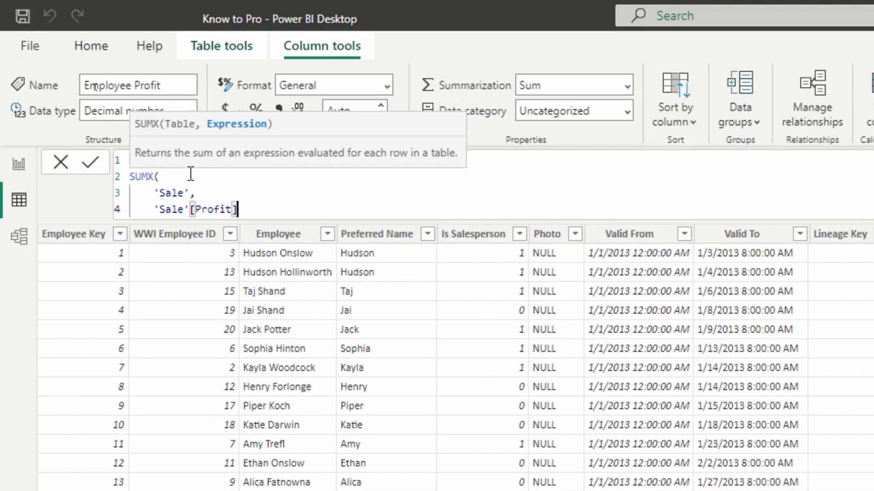
{"action": "type", "text": ")"}
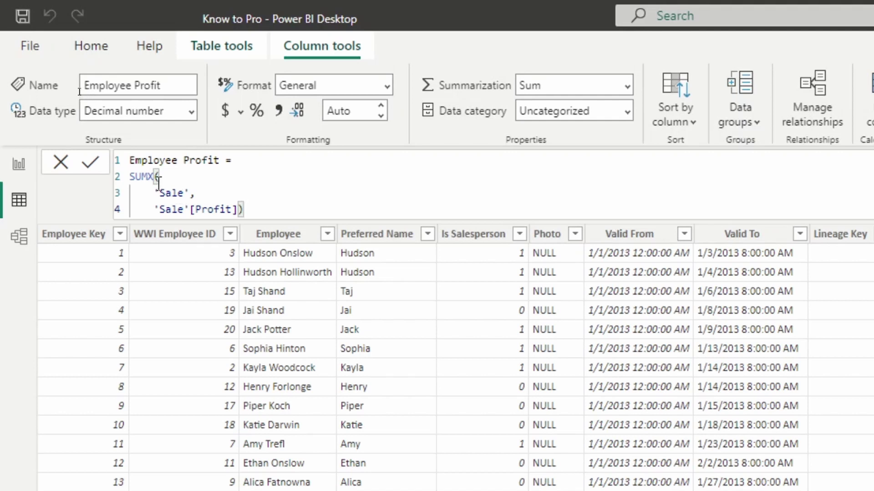
{"action": "left_click", "coordinate": [92, 169]}
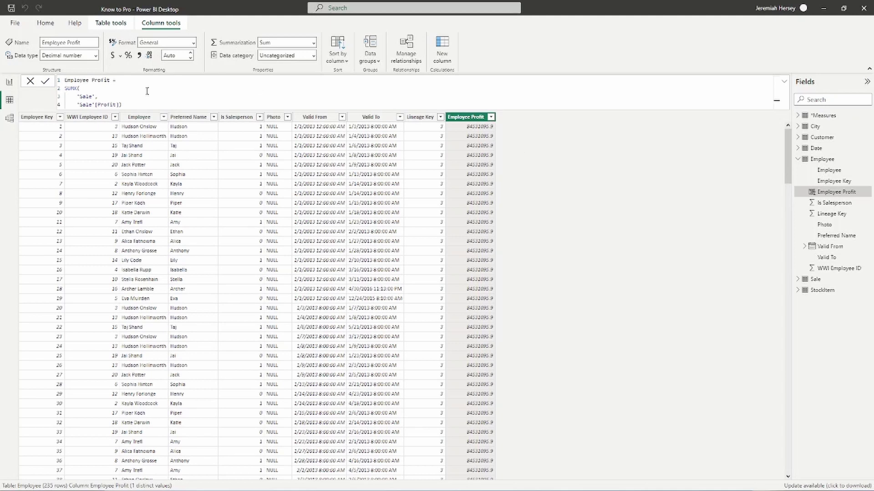
Mark the 'Sale' argument with a red arrow and box the Employee Profit column, clear both, and box the first employee row
{"action": "left_click_drag", "start_coordinate": [101, 96], "coordinate": [144, 88]}
{"action": "left_click_drag", "start_coordinate": [447, 112], "coordinate": [494, 324]}
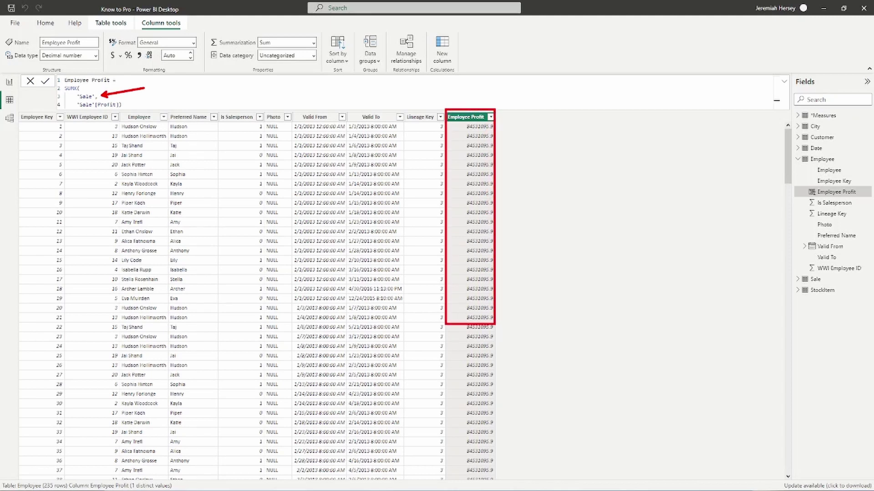
{"action": "key", "text": "Escape"}
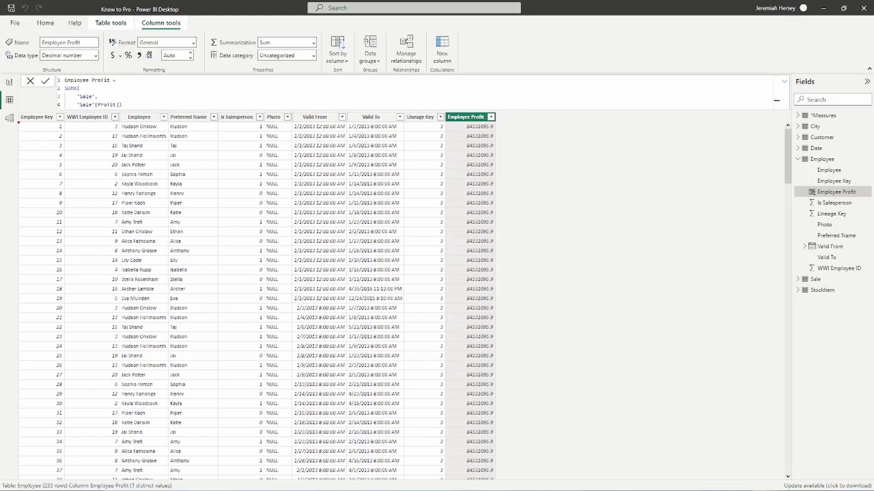
{"action": "mouse_move", "coordinate": [19, 122]}
{"action": "left_mouse_down"}
{"action": "mouse_move", "coordinate": [47, 131]}
{"action": "mouse_move", "coordinate": [164, 132]}
{"action": "left_mouse_up"}
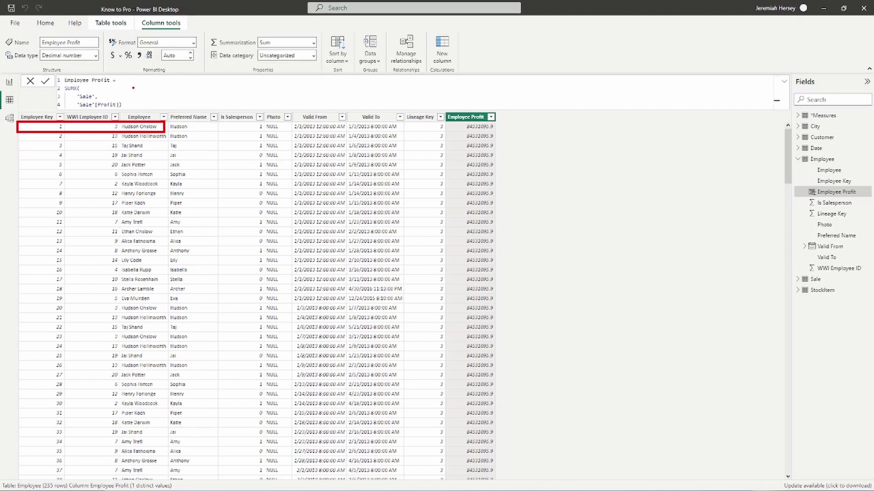
Wrap the SUMX expression in CALCULATE and commit the formula, and briefly outline the Employee Profit column with a red box
{"action": "left_click", "coordinate": [126, 82]}
{"action": "key", "text": "shift+Return"}
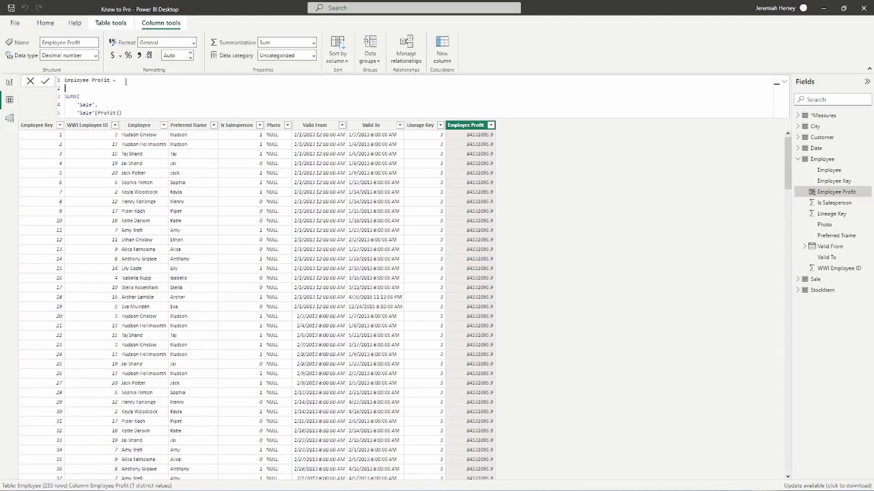
{"action": "type", "text": "C"}
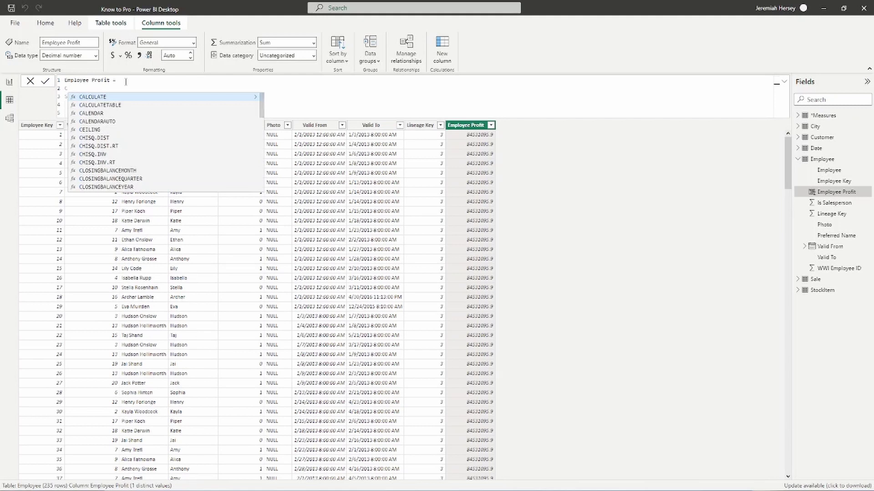
{"action": "key", "text": "Tab"}
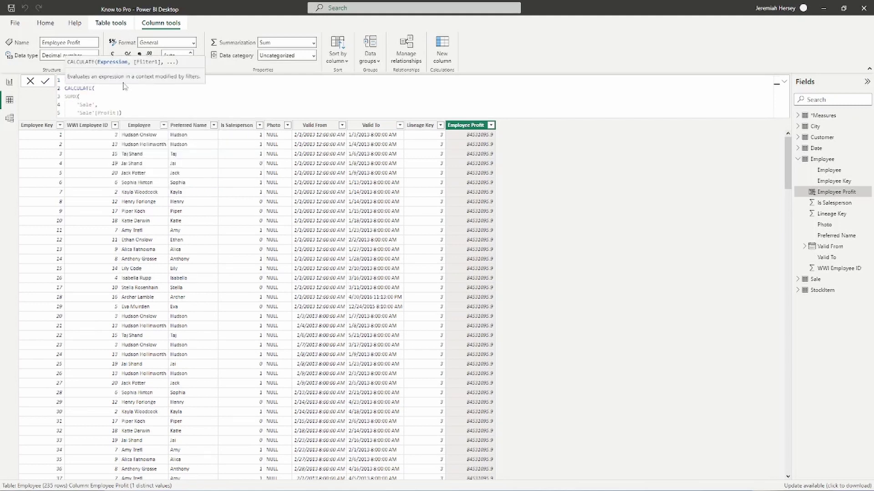
{"action": "left_click", "coordinate": [130, 111]}
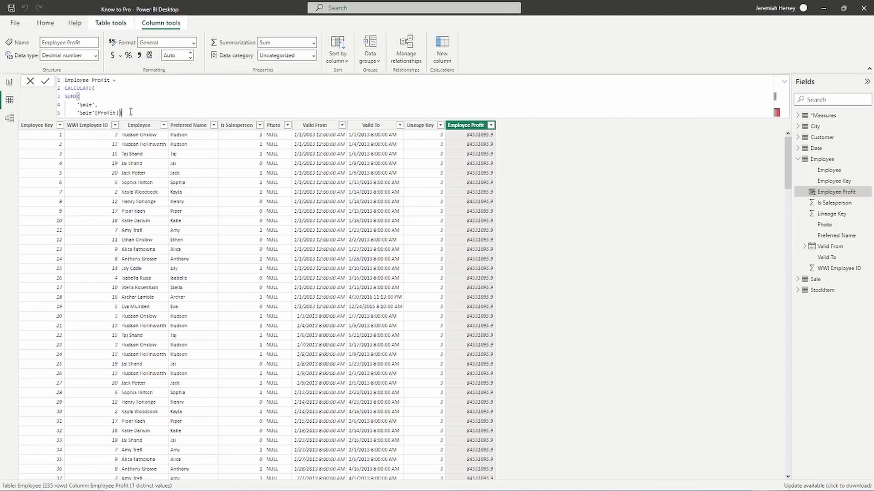
{"action": "type", "text": ")"}
{"action": "left_click", "coordinate": [45, 85]}
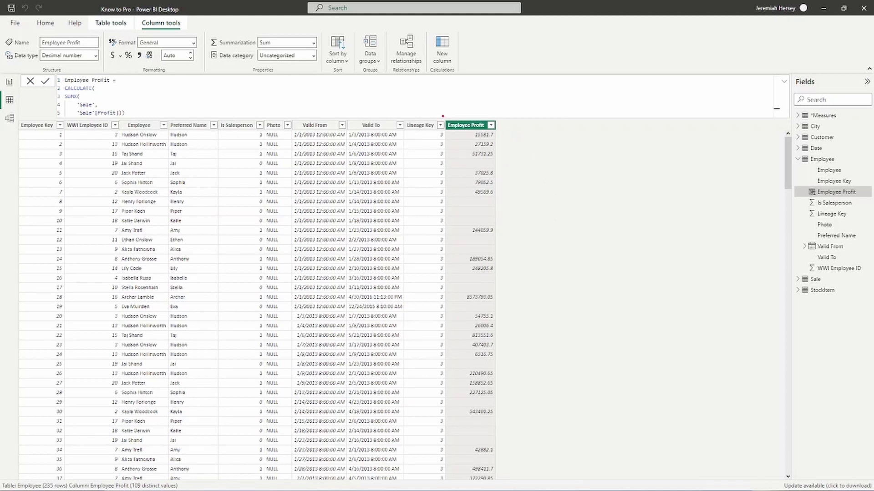
{"action": "mouse_move", "coordinate": [443, 116]}
{"action": "left_mouse_down"}
{"action": "mouse_move", "coordinate": [509, 264]}
{"action": "mouse_move", "coordinate": [509, 350]}
{"action": "mouse_move", "coordinate": [496, 423]}
{"action": "left_mouse_up"}
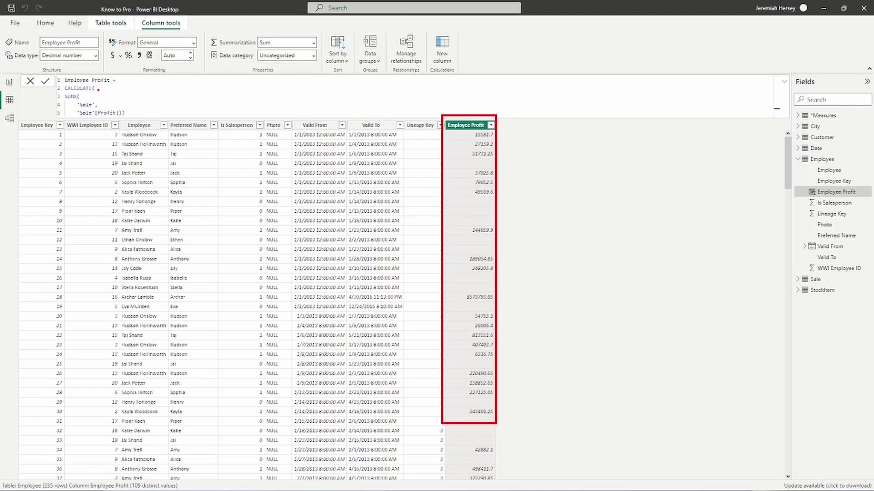
{"action": "key", "text": "Escape"}
Remove the CALCULATE wrapper and its closing parenthesis, and change the SUMX table argument to RELATEDTABLE('Sale')
{"action": "left_click_drag", "start_coordinate": [95, 89], "coordinate": [63, 89]}
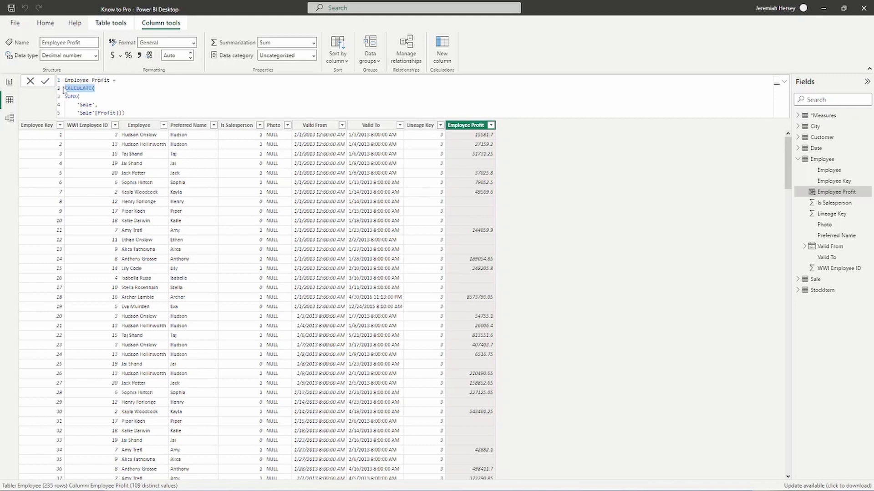
{"action": "key", "text": "BackSpace"}
{"action": "left_click", "coordinate": [75, 105]}
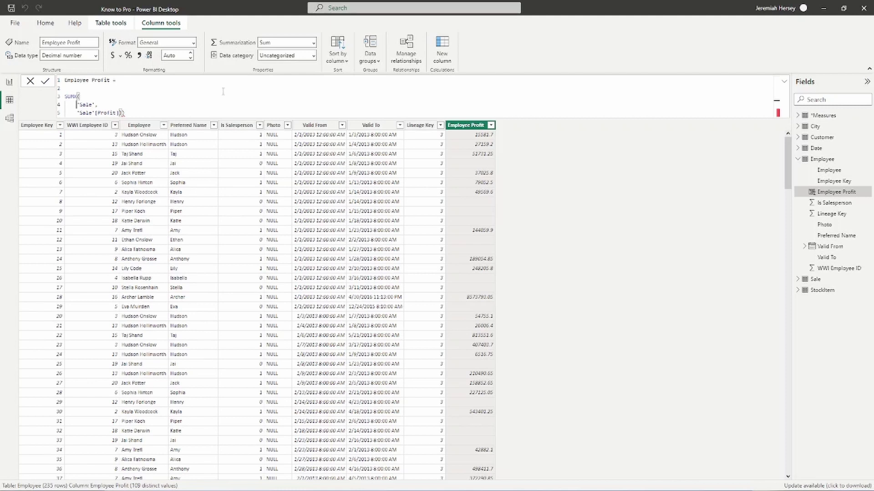
{"action": "type", "text": "re"}
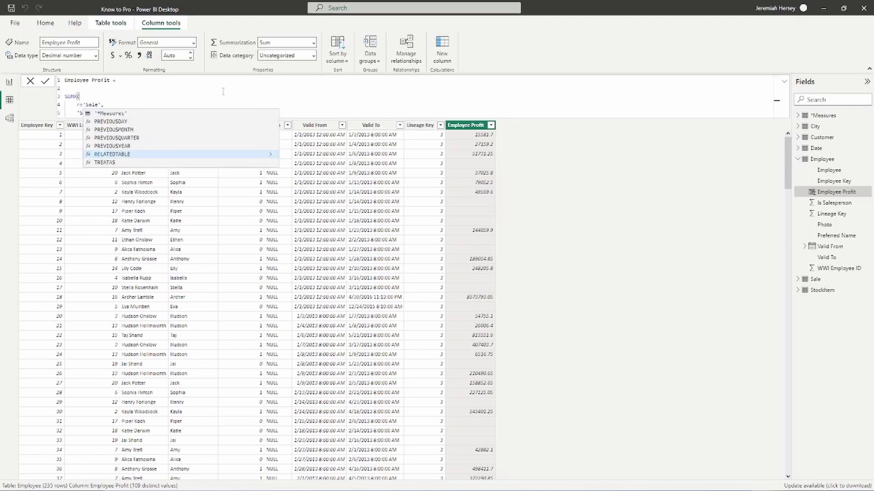
{"action": "key", "text": "Tab"}
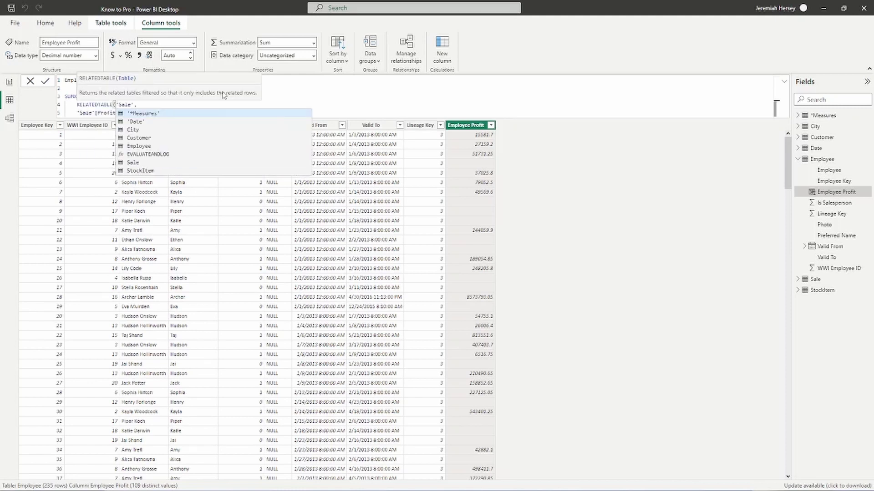
{"action": "key", "text": "Right"}
{"action": "key", "text": "Right"}
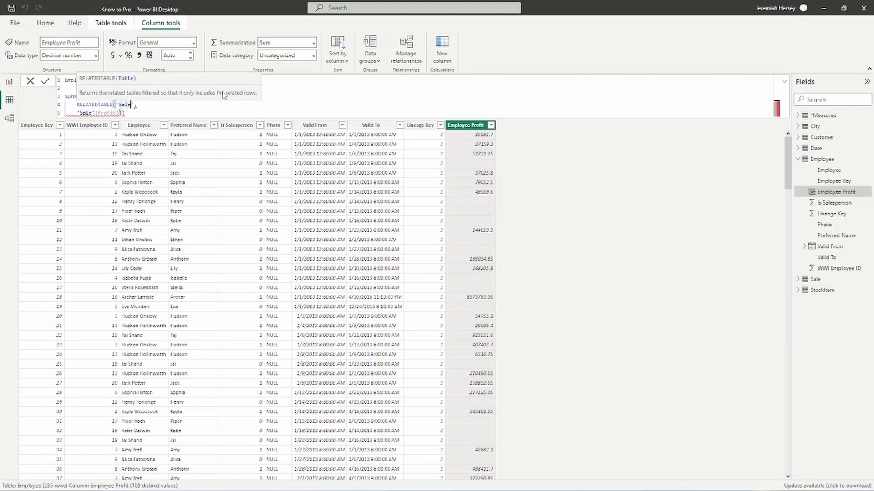
{"action": "key", "text": "Right"}
{"action": "type", "text": ")"}
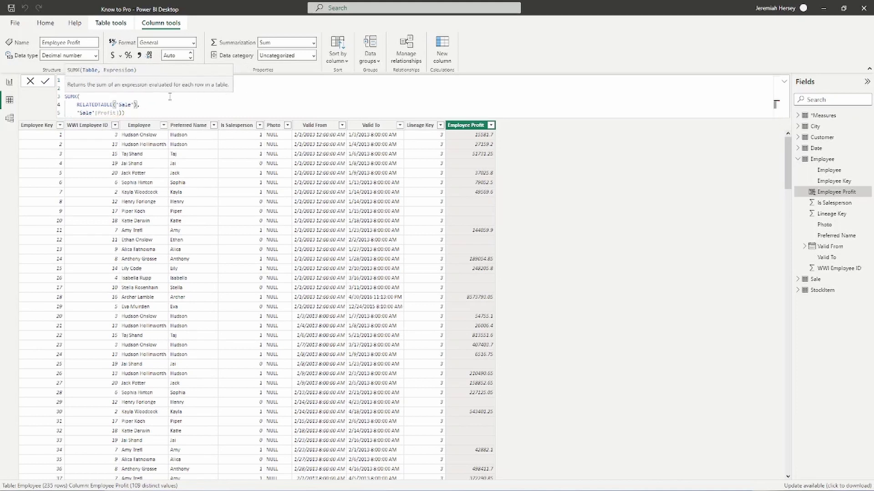
{"action": "left_click", "coordinate": [137, 114]}
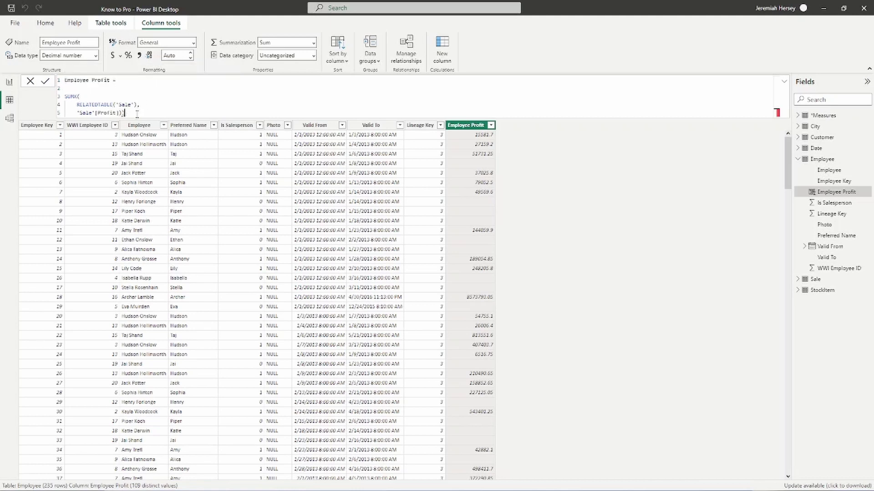
{"action": "key", "text": "BackSpace"}
{"action": "left_click_drag", "start_coordinate": [75, 105], "coordinate": [139, 104]}
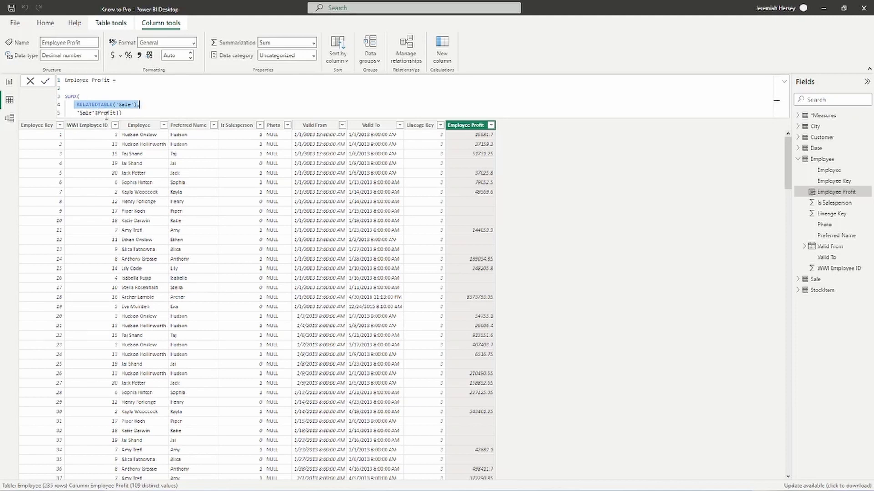
{"action": "left_click", "coordinate": [127, 92]}
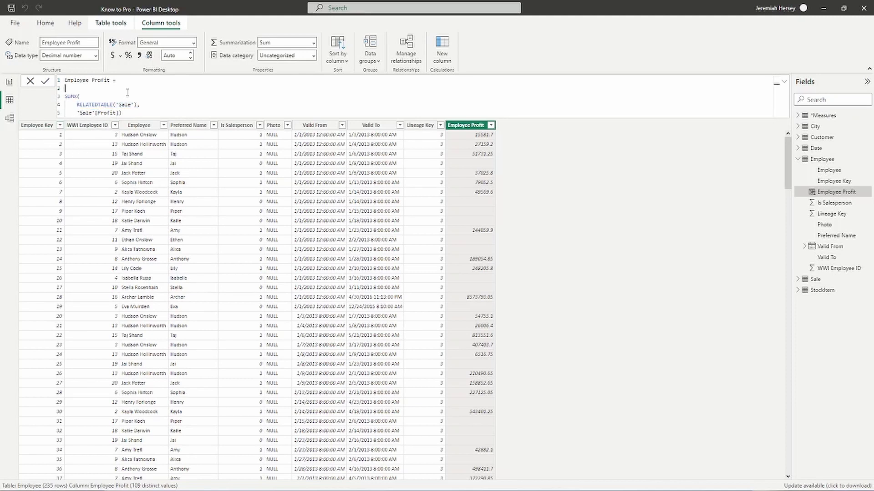